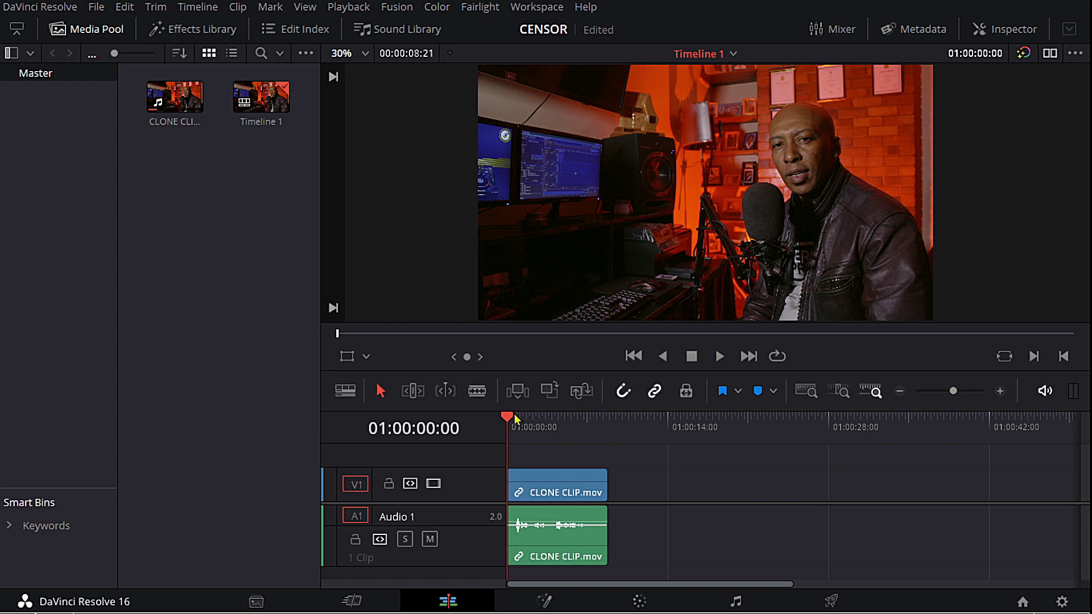
# - Scrub through the clip, then play it from the start and stop at 01:00:05:10
pyautogui.moveTo(515, 419); pyautogui.dragTo(544, 440)
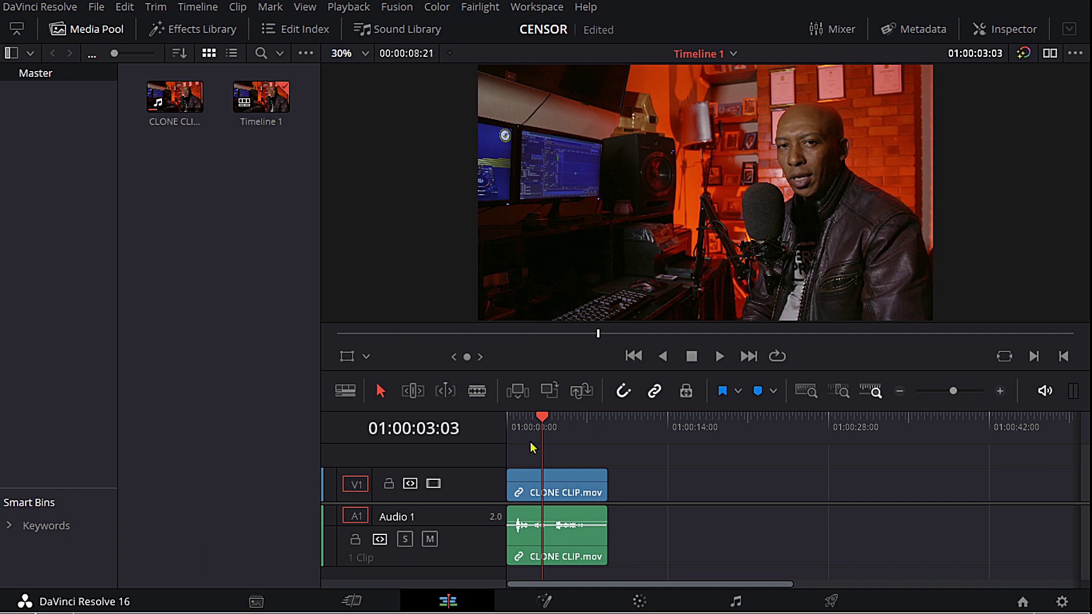
pyautogui.moveTo(543, 424)
pyautogui.mouseDown()
pyautogui.moveTo(565, 426)
pyautogui.moveTo(540, 430)
pyautogui.mouseUp()
pyautogui.press('Home')
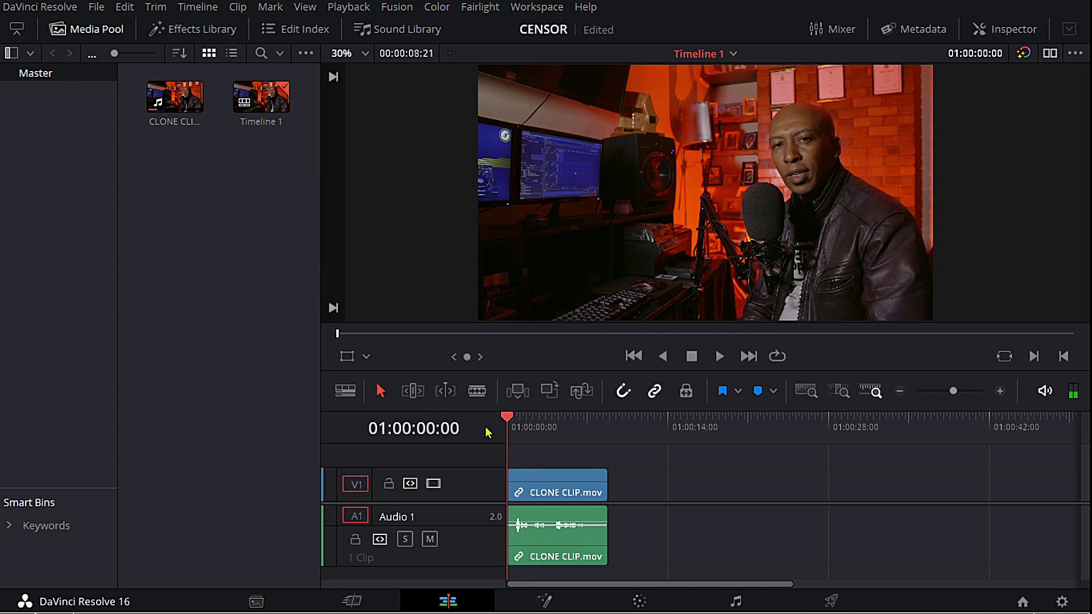
pyautogui.press('space')
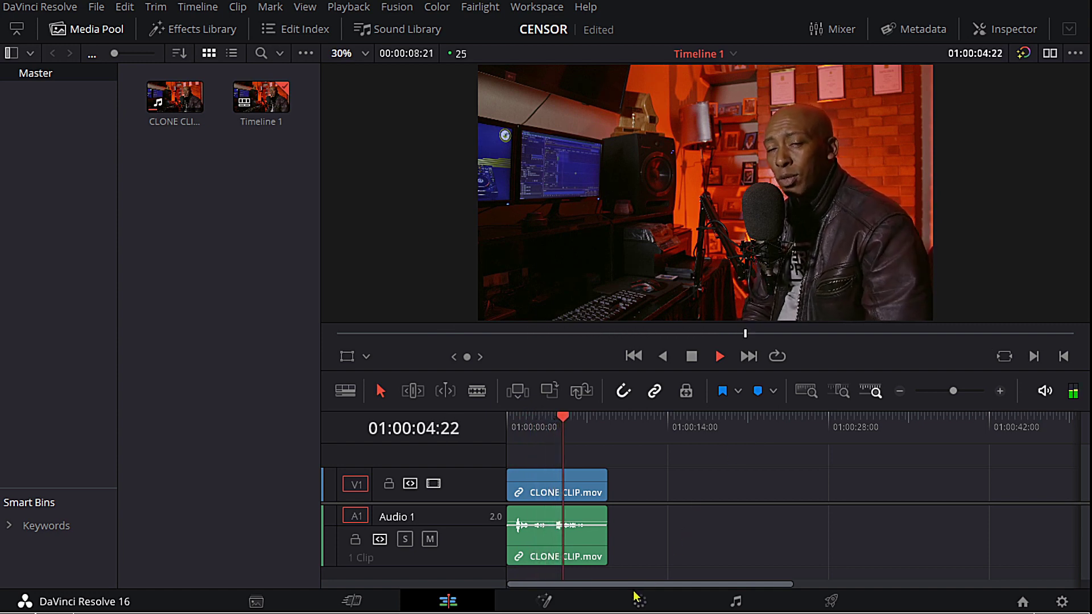
pyautogui.press('space')
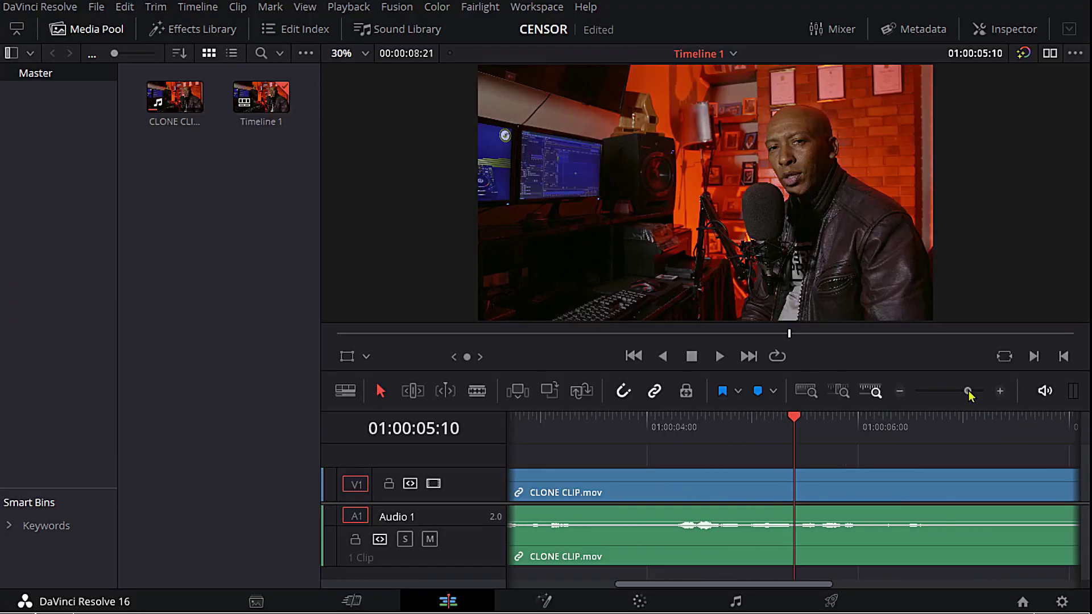
# - Park the playhead at 01:00:04:06 and blade the clip there
pyautogui.click(677, 431)
pyautogui.click(798, 437)
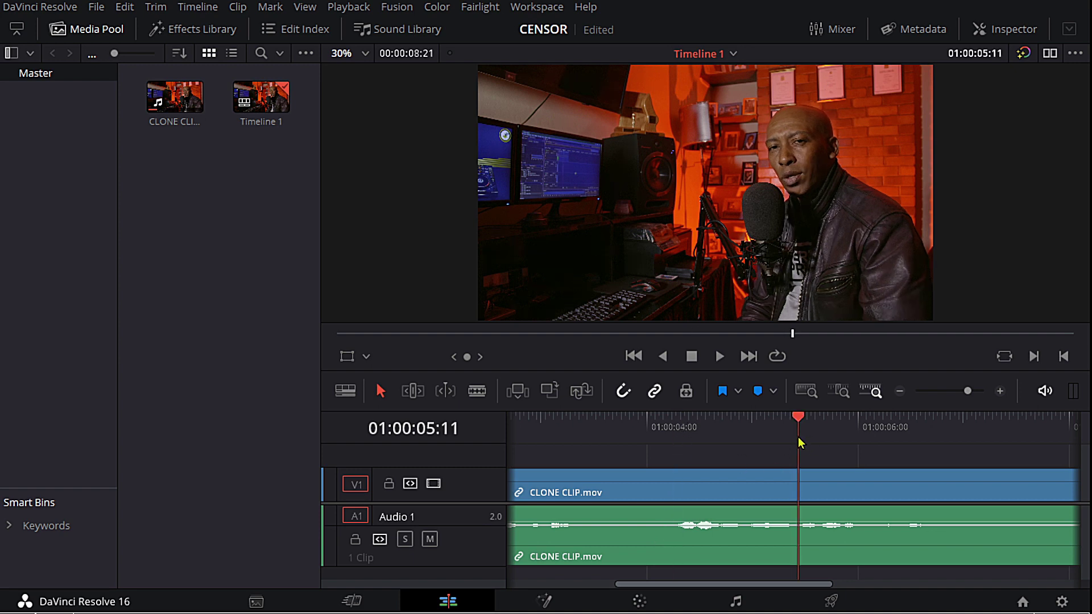
pyautogui.click(683, 427)
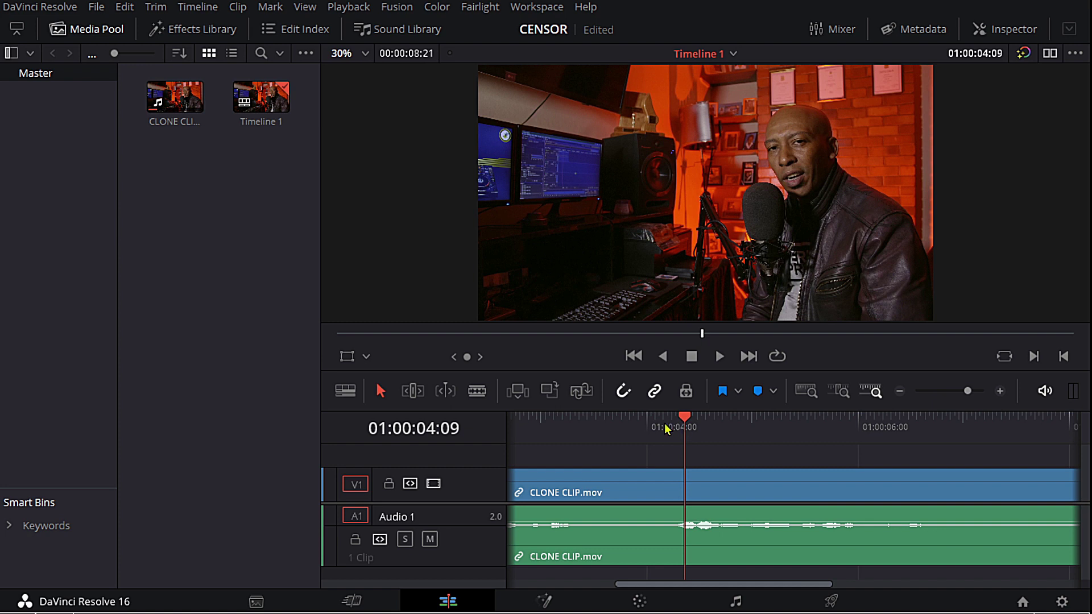
pyautogui.click(667, 428)
pyautogui.moveTo(670, 420); pyautogui.dragTo(673, 420)
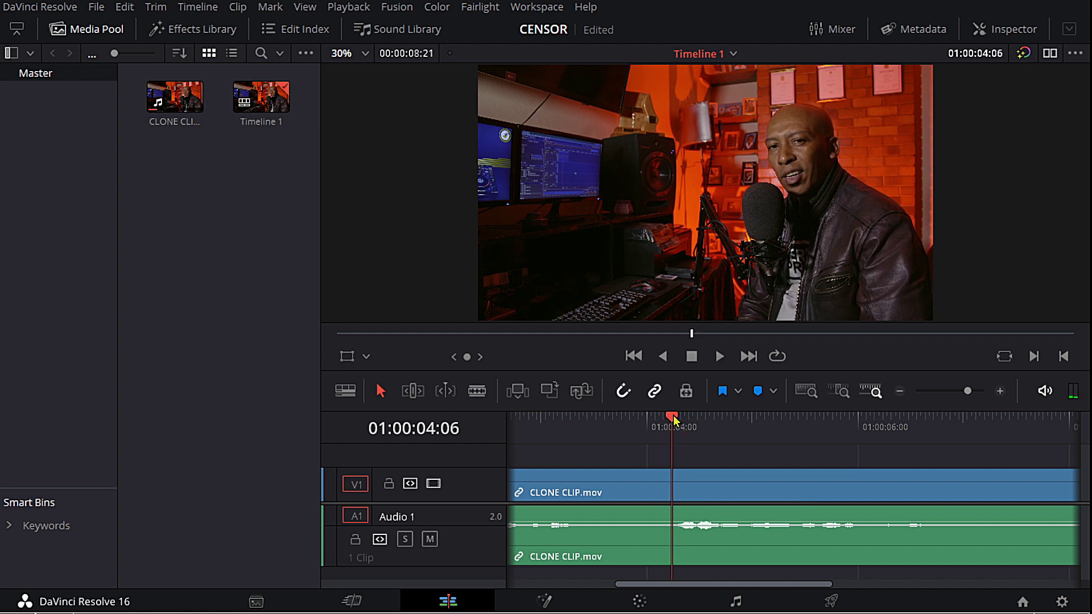
pyautogui.click(476, 390)
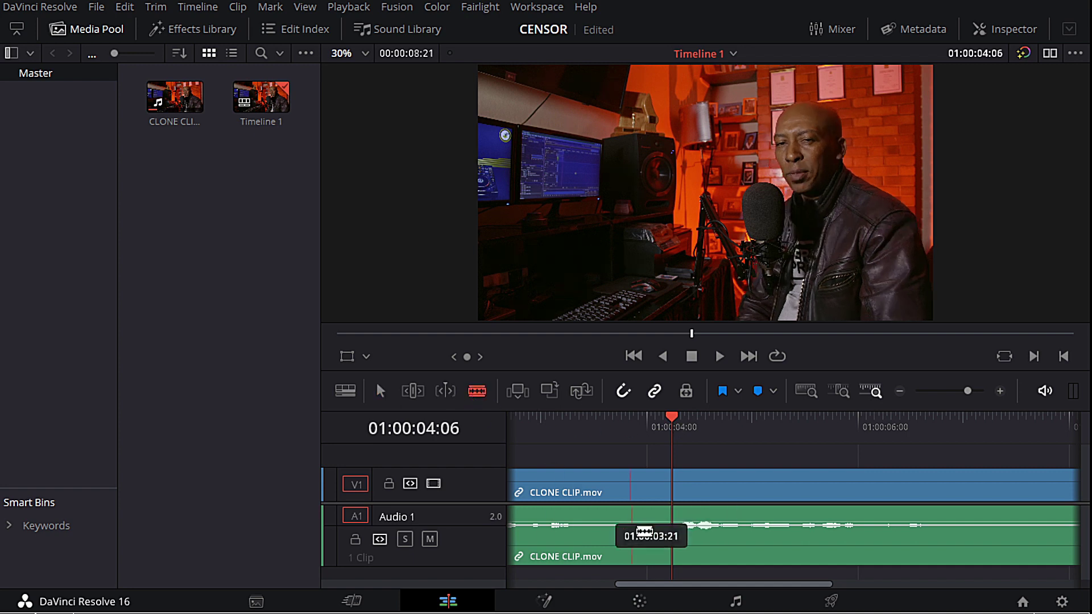
pyautogui.click(683, 488)
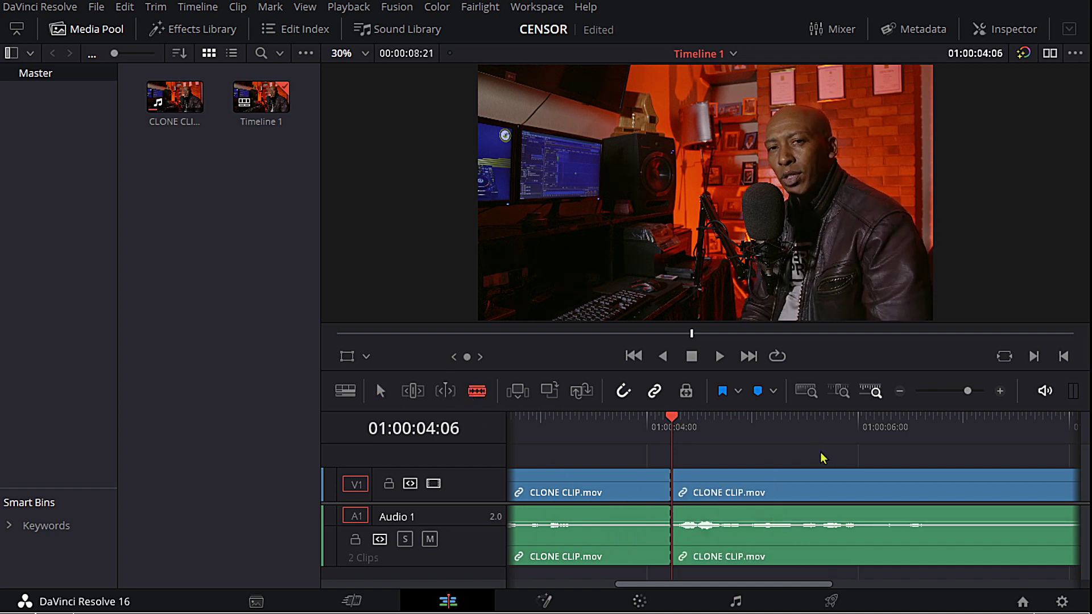
# - Blade the clip again at 01:00:05:10 and select the middle section
pyautogui.click(793, 427)
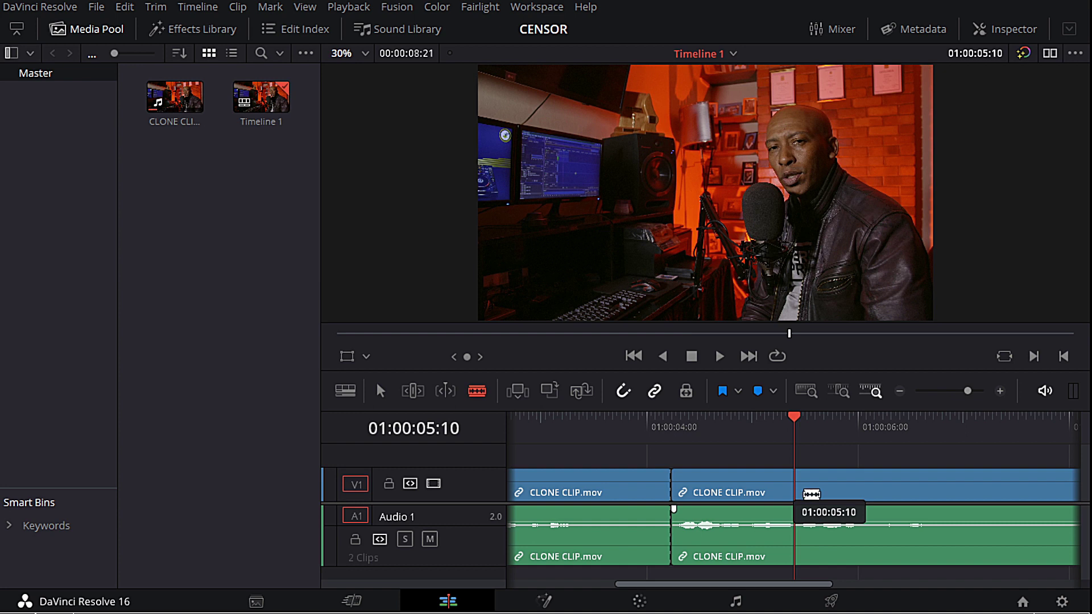
pyautogui.click(802, 485)
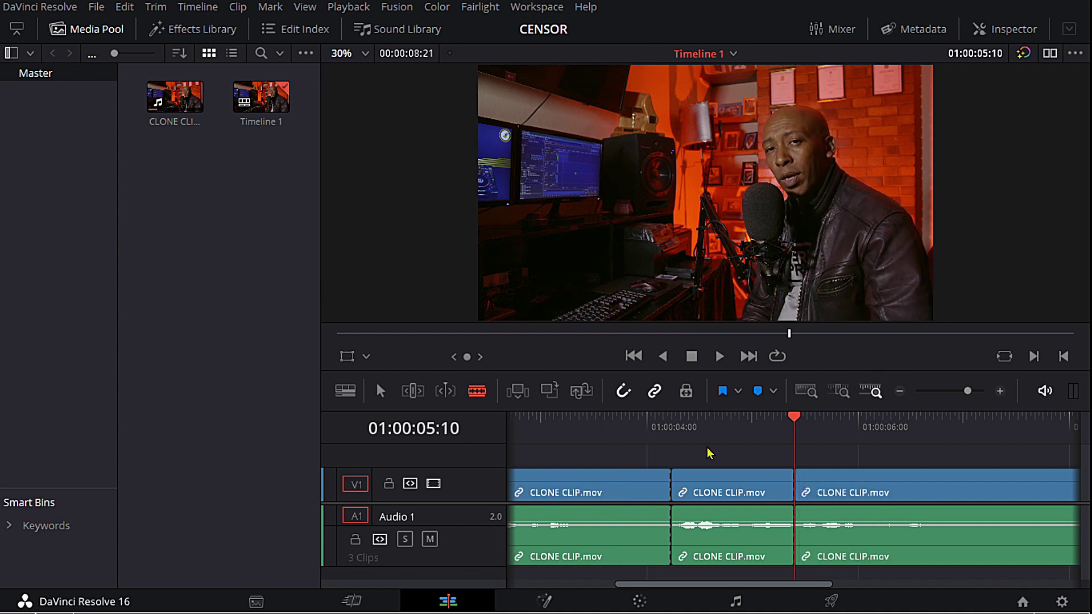
pyautogui.press('a')
pyautogui.click(743, 493)
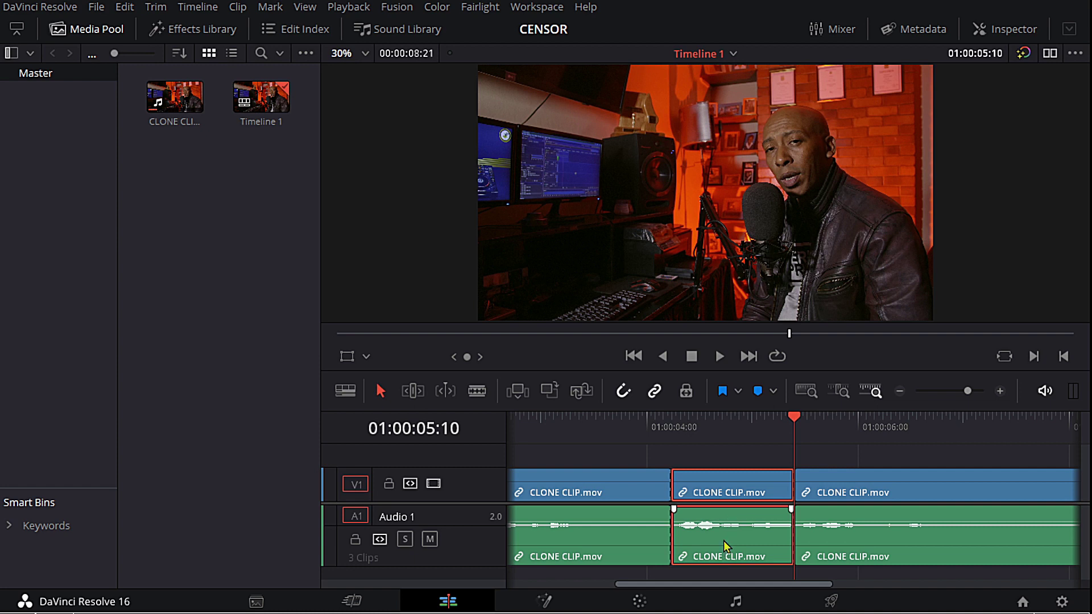
# - Drag the middle A1 clip's volume line down to -97 dB, then scrub back to check it
pyautogui.moveTo(734, 522); pyautogui.dragTo(737, 563)
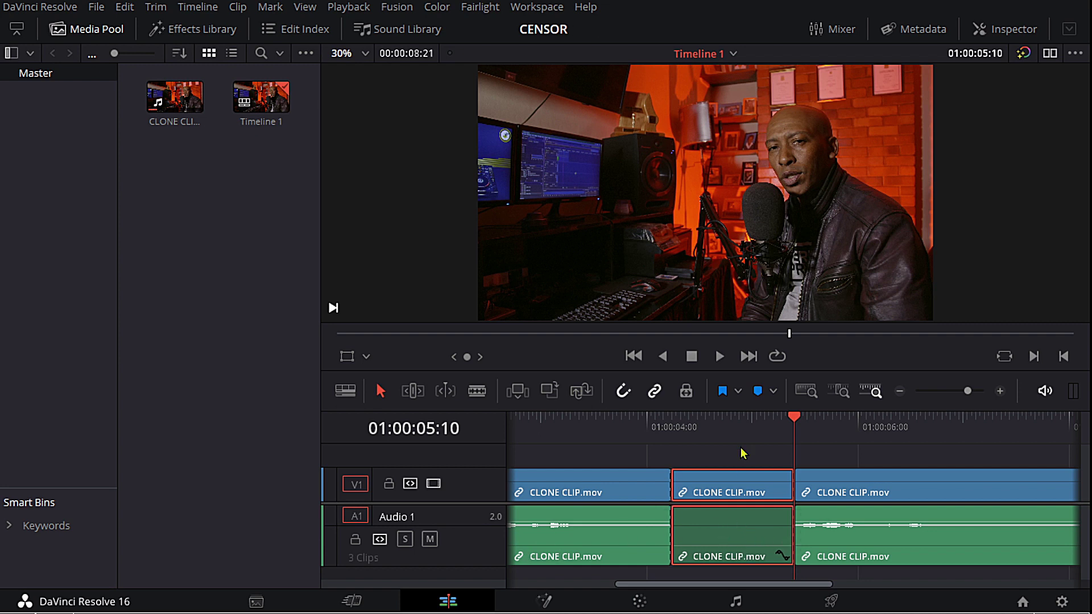
pyautogui.moveTo(740, 432)
pyautogui.mouseDown()
pyautogui.moveTo(709, 441)
pyautogui.moveTo(734, 438)
pyautogui.mouseUp()
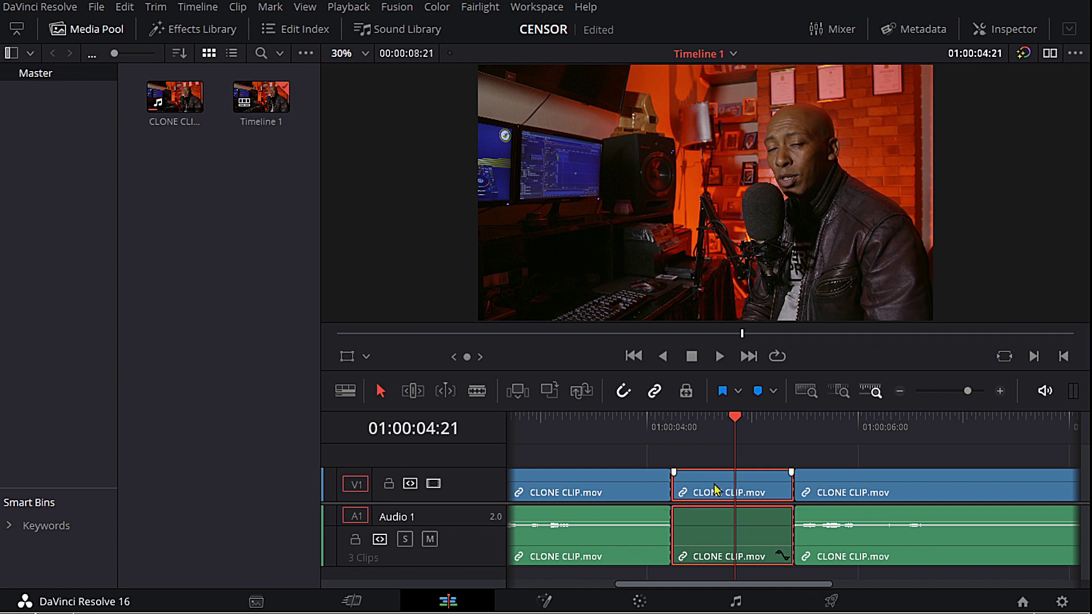
# - Open the middle clip on the Color page with the playhead at 01:00:04:06
pyautogui.click(641, 605)
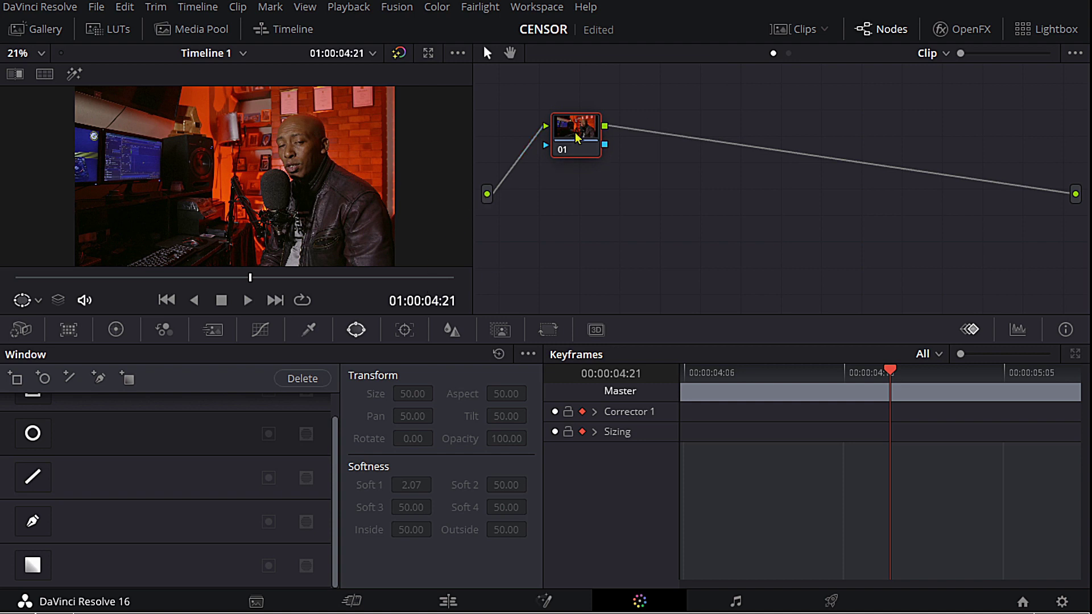
pyautogui.moveTo(579, 139); pyautogui.dragTo(561, 139)
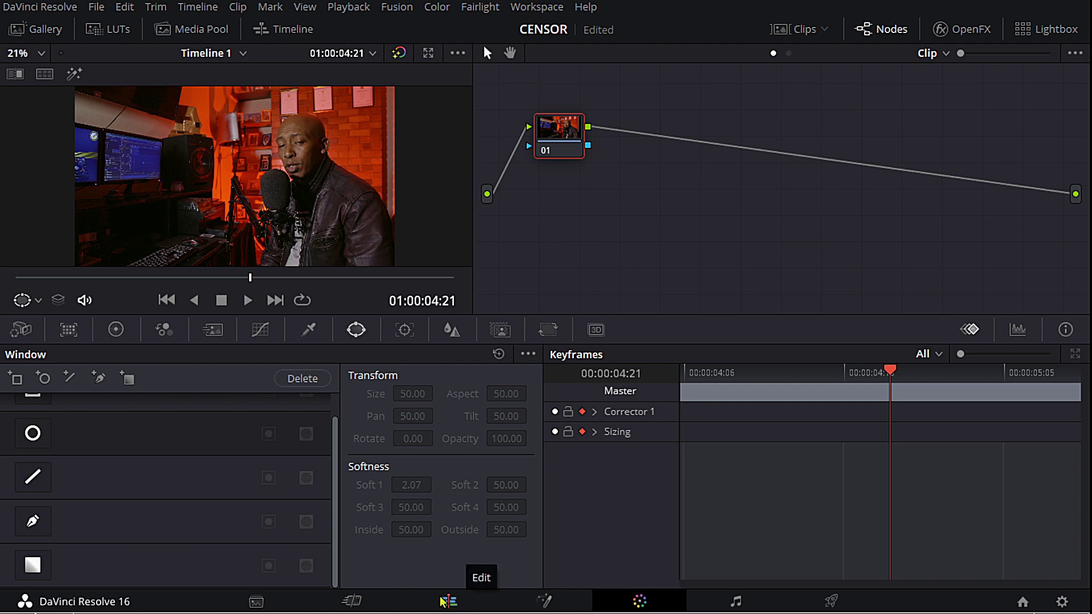
pyautogui.click(458, 605)
pyautogui.moveTo(739, 422); pyautogui.dragTo(673, 422)
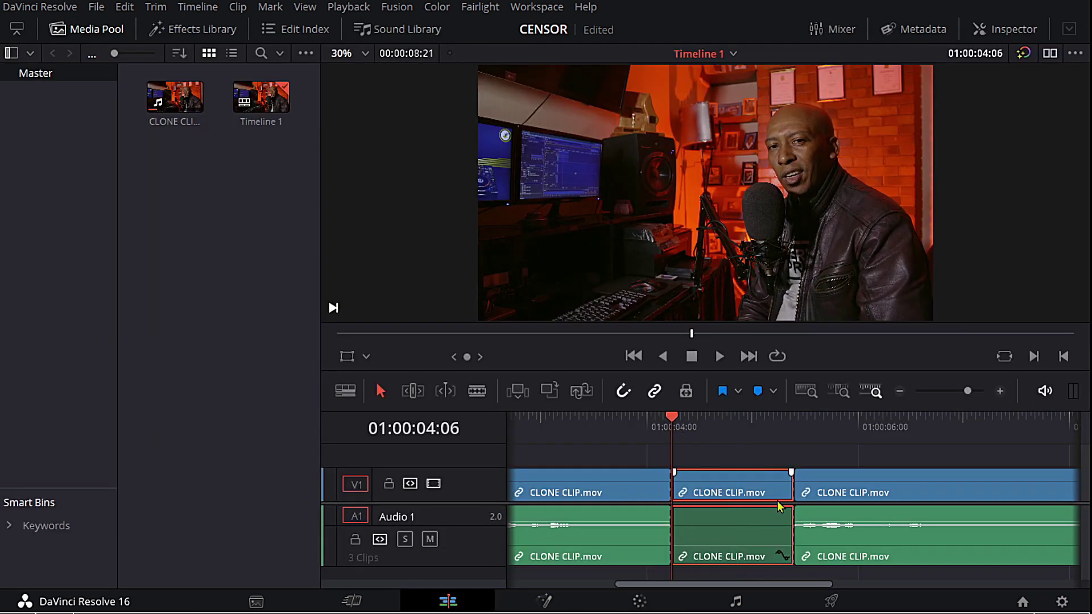
pyautogui.click(641, 600)
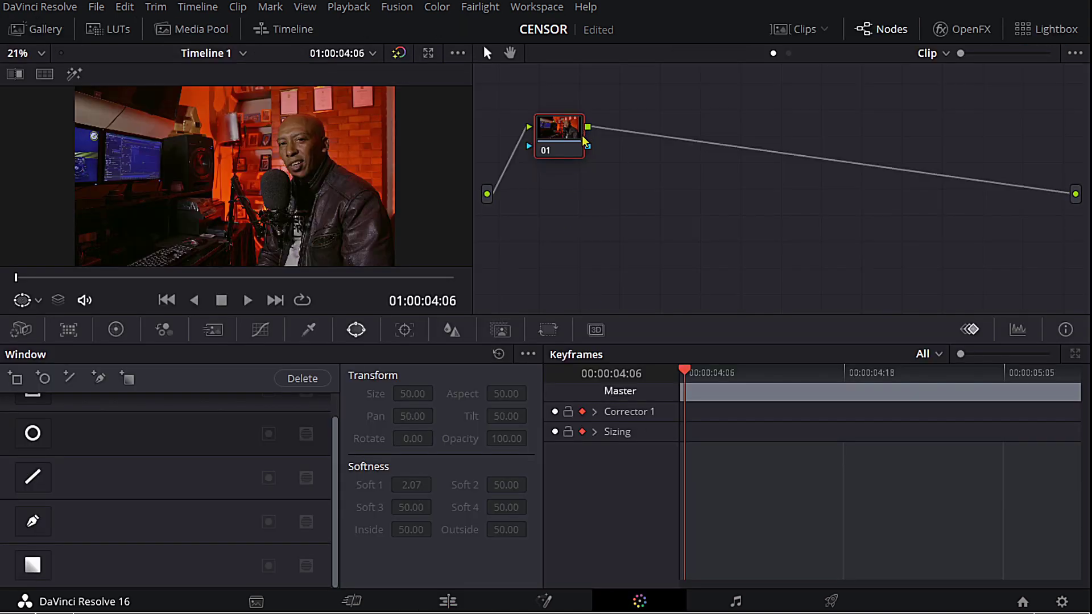
# - Add a serial node 02 after node 01
pyautogui.rightClick(548, 137)
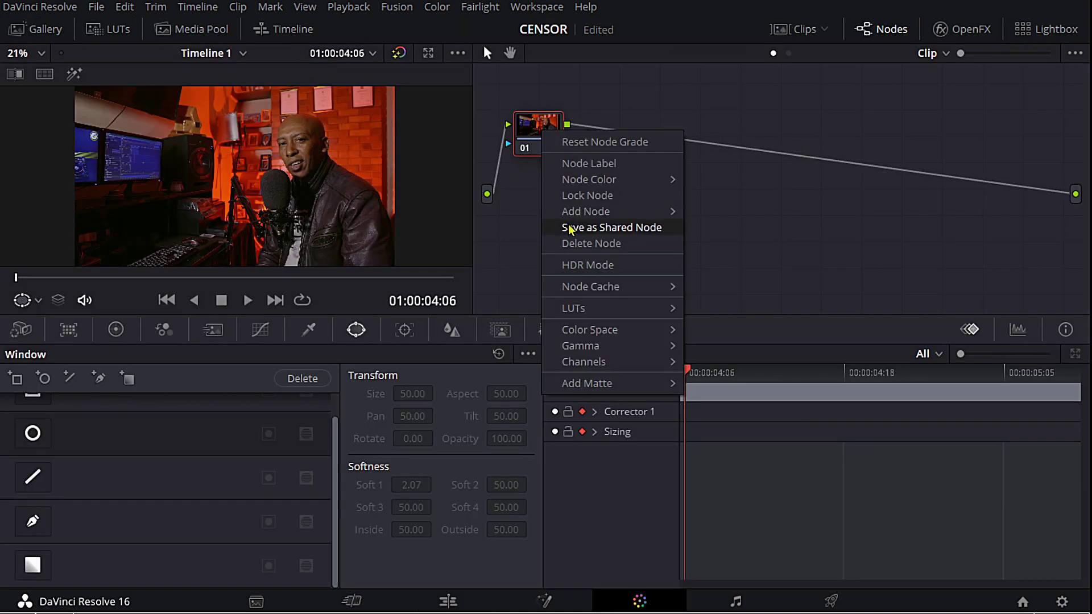
pyautogui.moveTo(586, 211)
pyautogui.click(733, 216)
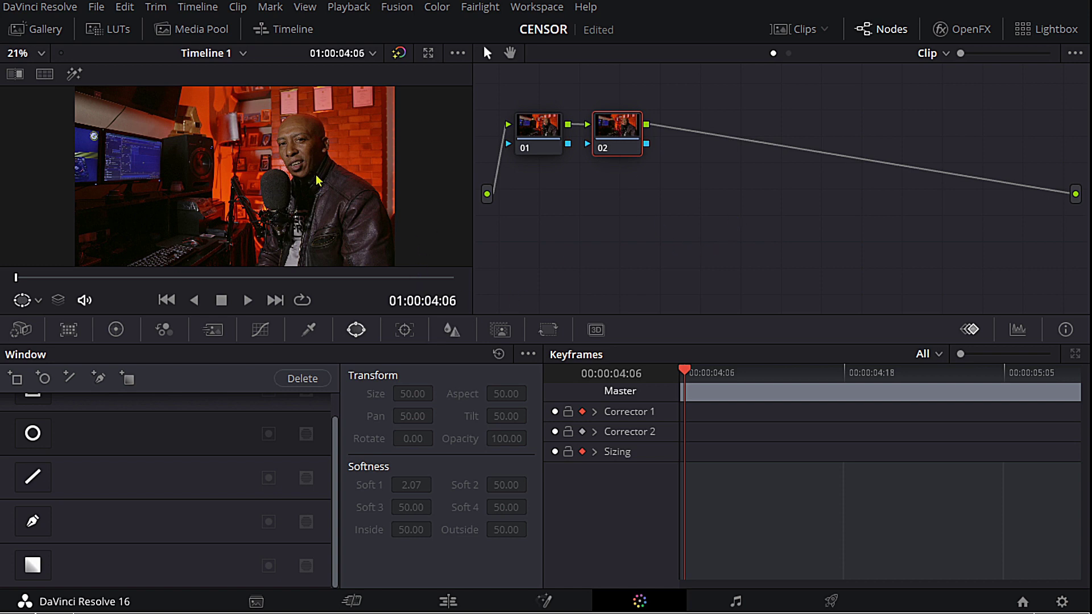
pyautogui.scroll(5, 317, 180)
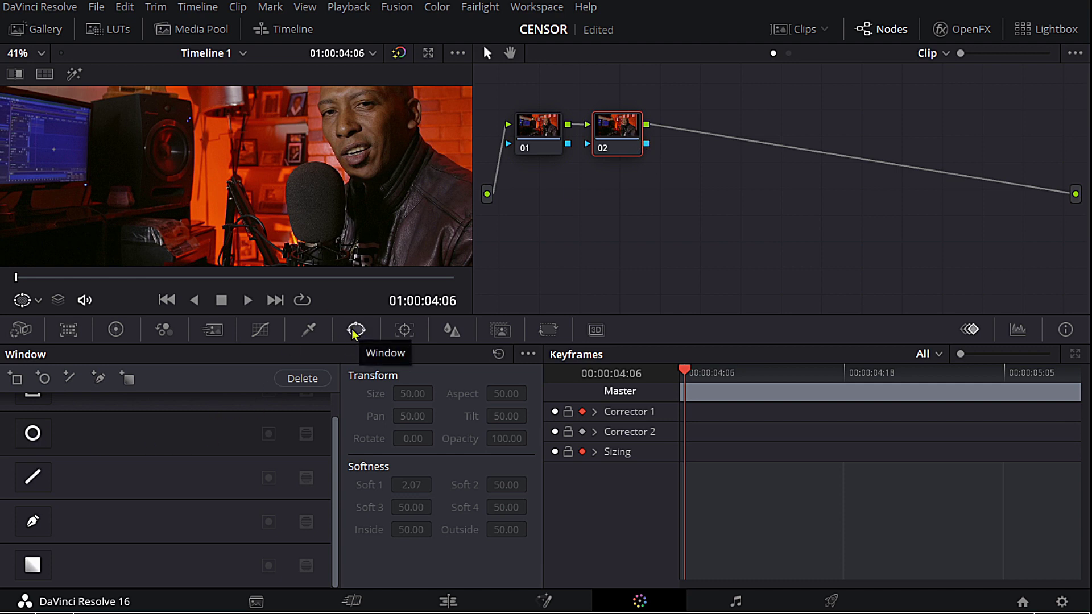
# - Give node 02 a circle window flattened into an ellipse over the speaker's mouth, then open the Tracker
pyautogui.click(32, 434)
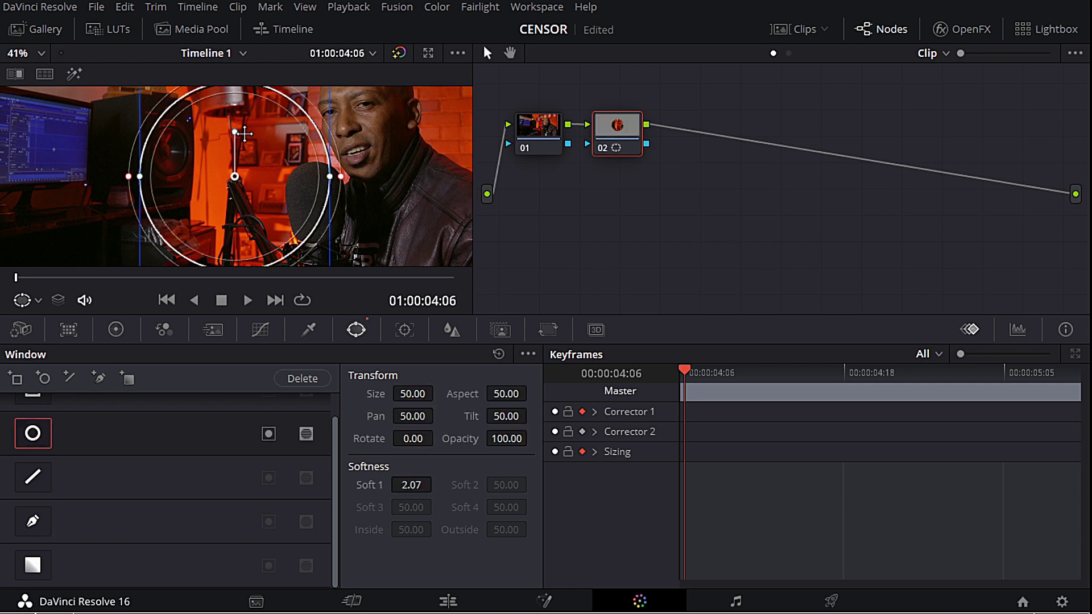
pyautogui.scroll(-3, 236, 130)
pyautogui.moveTo(234, 107); pyautogui.dragTo(343, 152)
pyautogui.scroll(3, 342, 153)
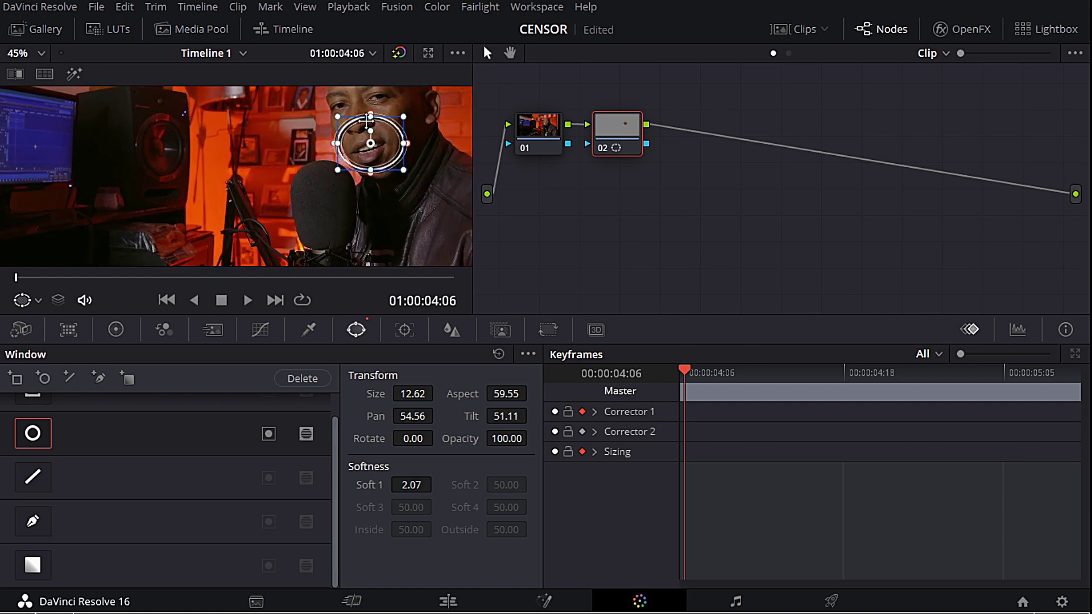
pyautogui.moveTo(371, 116); pyautogui.dragTo(368, 149)
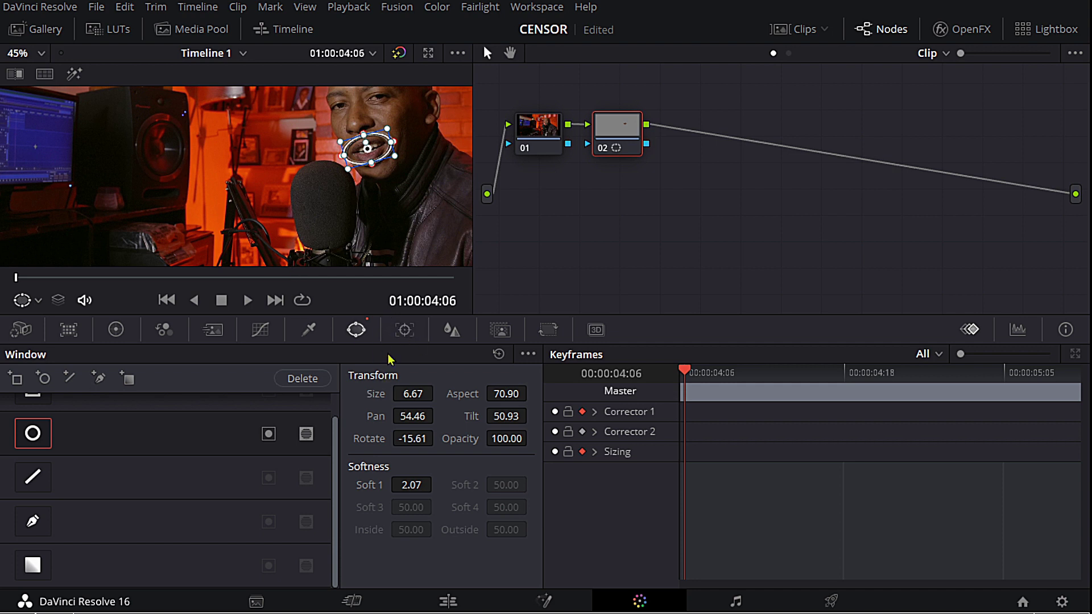
pyautogui.click(403, 331)
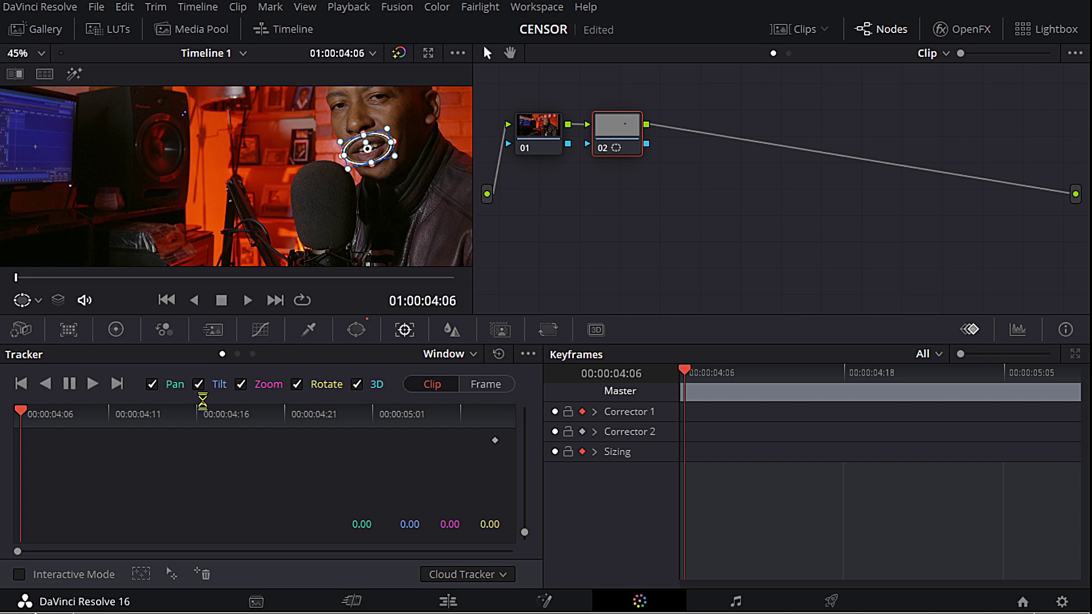
# - Track the mouth window forward through the section, then return to the first frame
pyautogui.click(93, 385)
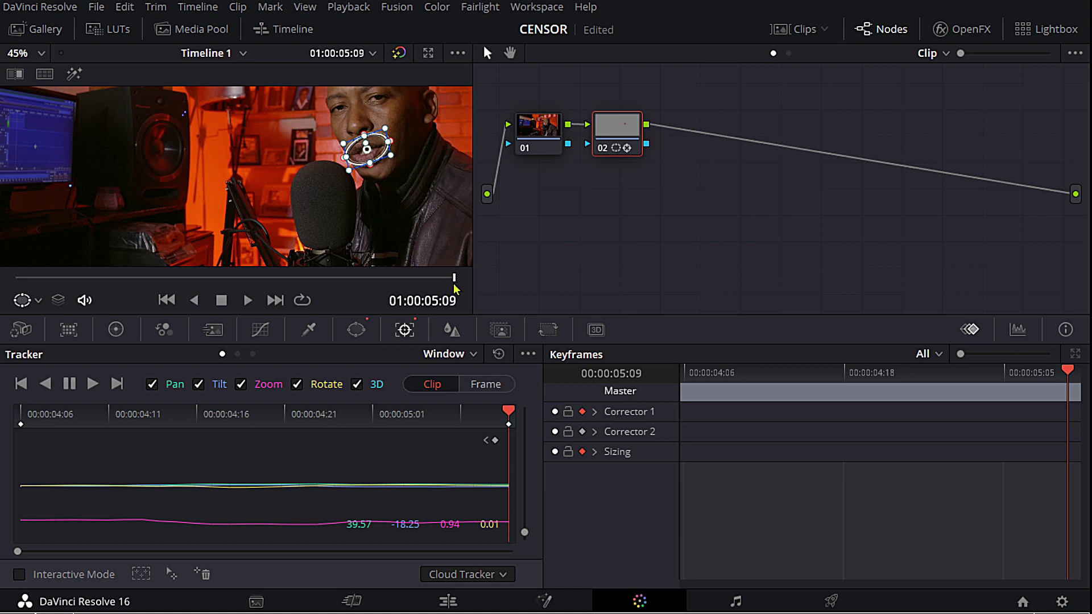
pyautogui.moveTo(454, 278); pyautogui.dragTo(16, 278)
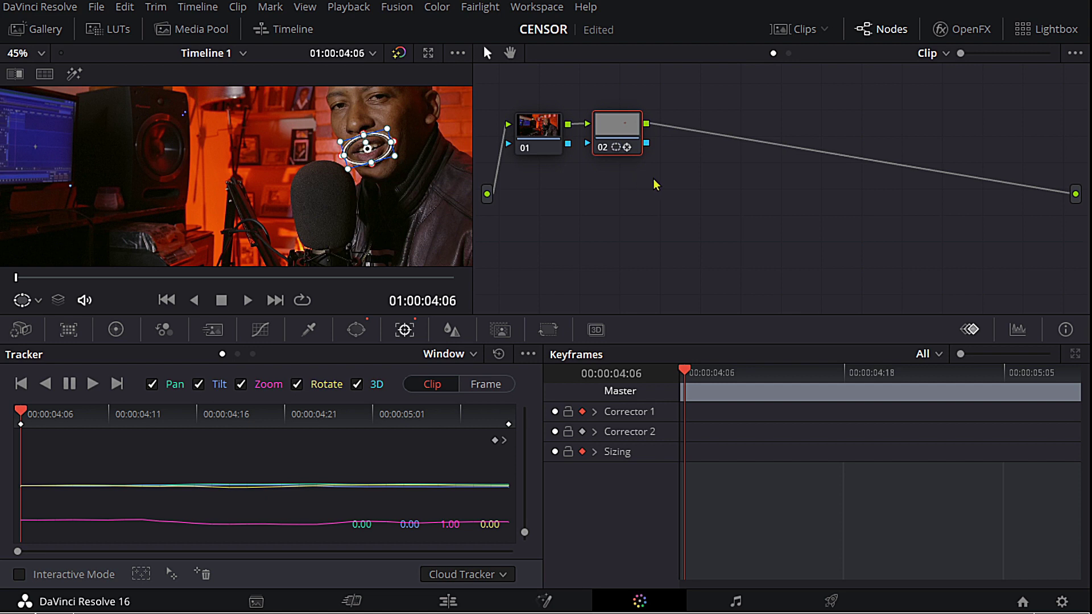
pyautogui.moveTo(622, 139); pyautogui.dragTo(619, 139)
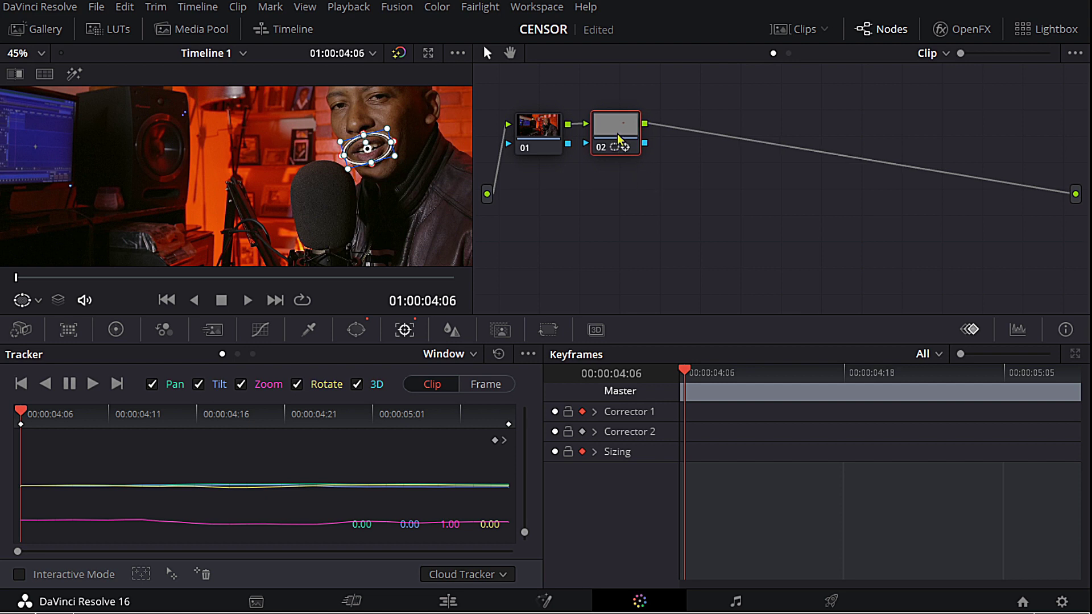
# - Drag Mosaic Blur from OpenFX onto node 02 and inspect the pixelated mouth in the enhanced viewer
pyautogui.click(968, 34)
pyautogui.moveTo(858, 82)
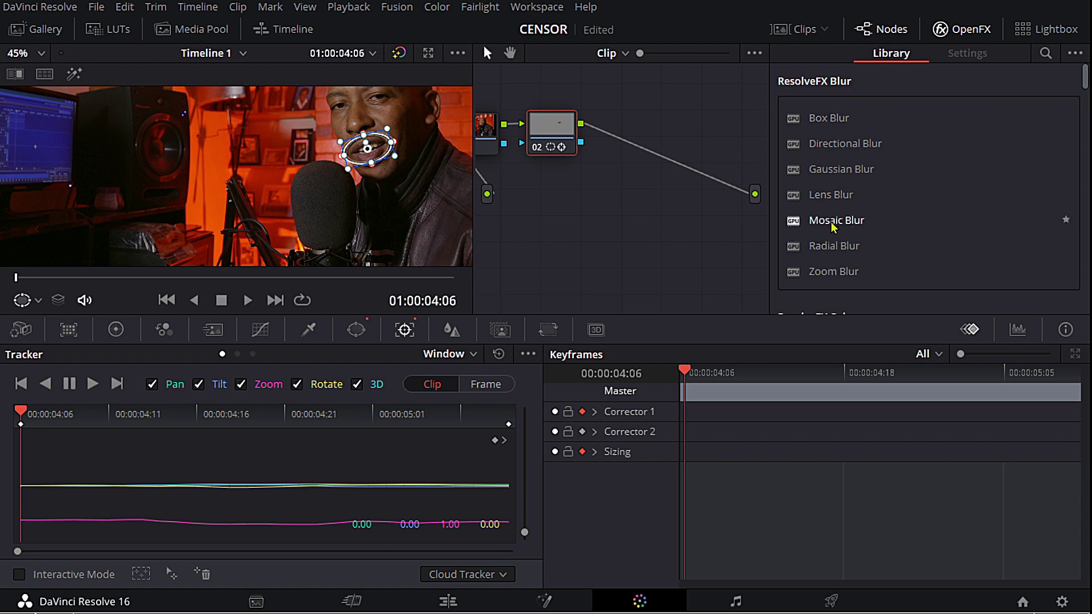
pyautogui.moveTo(833, 227); pyautogui.dragTo(554, 139)
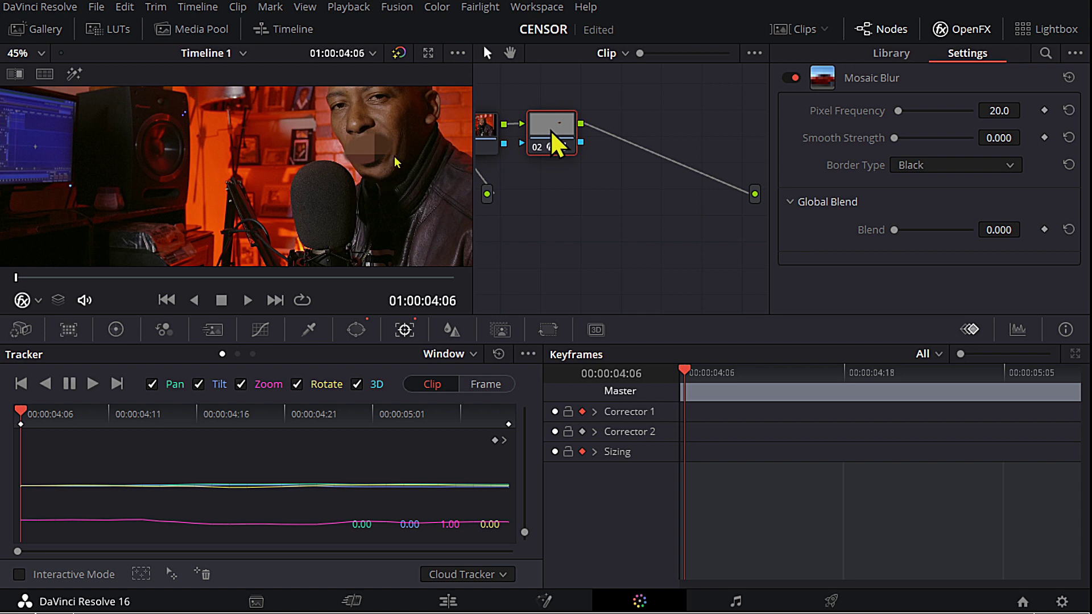
pyautogui.hotkey('alt', 'f')
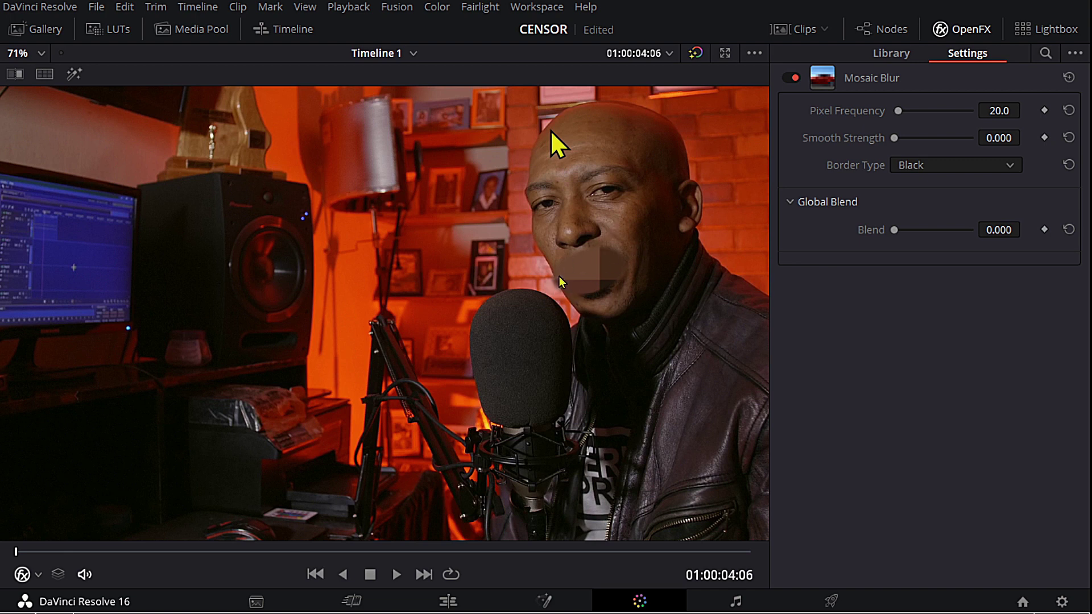
# - Exit the enhanced viewer and raise Mosaic Blur Pixel Frequency to 102.0
pyautogui.hotkey('alt', 'f')
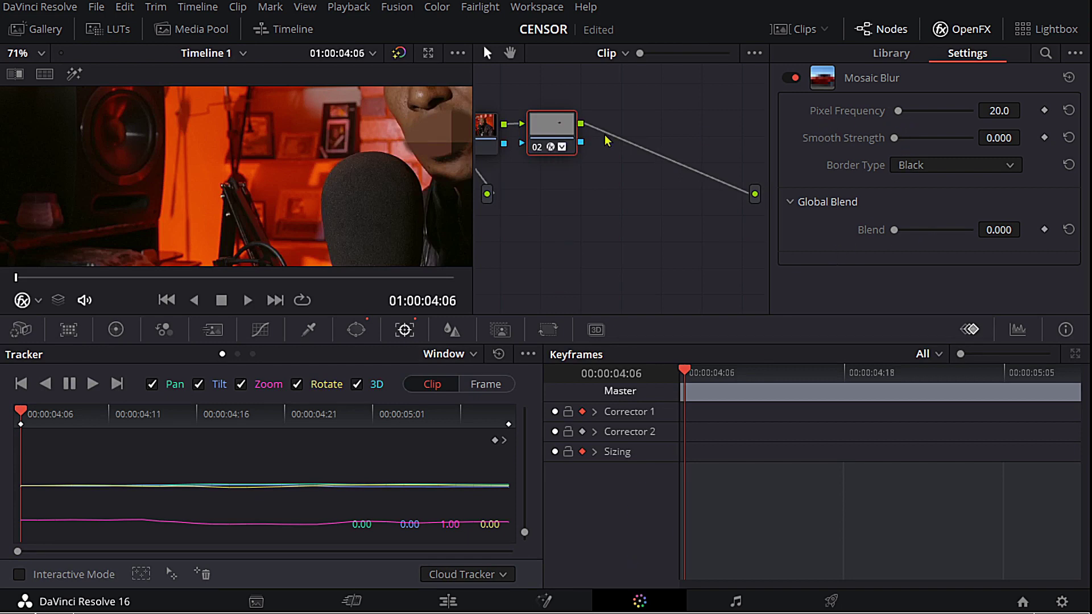
pyautogui.scroll(-1, 471, 214)
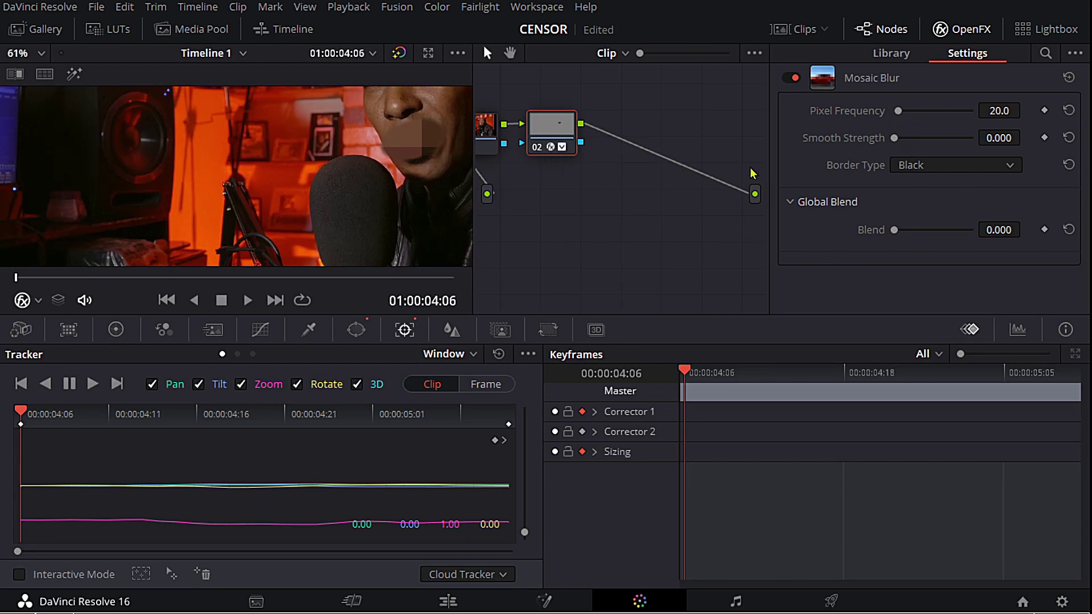
pyautogui.moveTo(897, 112); pyautogui.dragTo(907, 147)
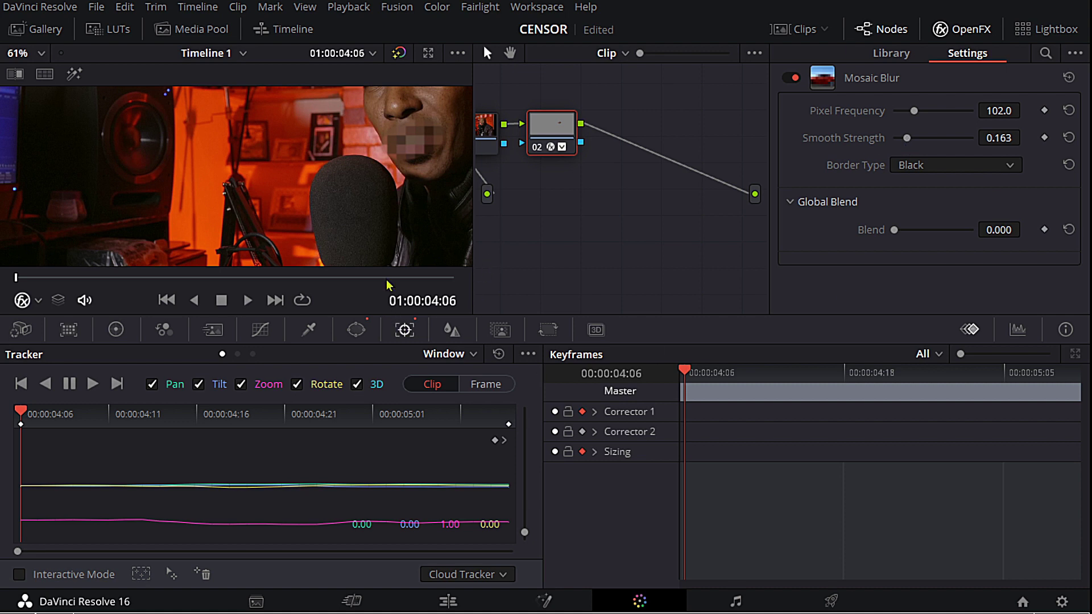
# - Set the mouth window's Soft 1 edge softness to 5.77, checking the blur with the outline hidden
pyautogui.click(356, 329)
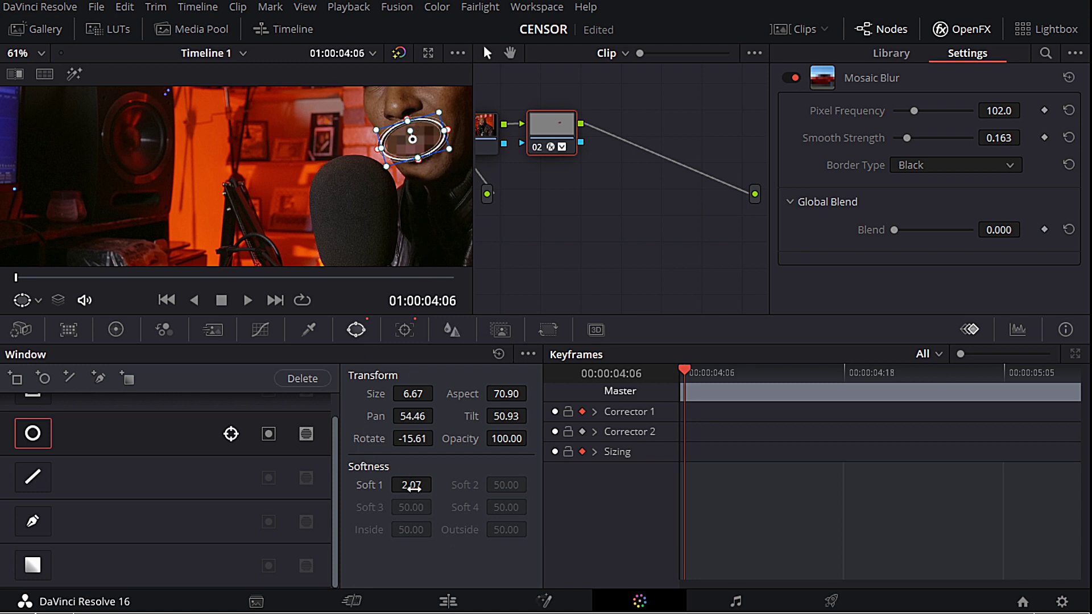
pyautogui.moveTo(411, 487); pyautogui.dragTo(436, 484)
pyautogui.click(485, 130)
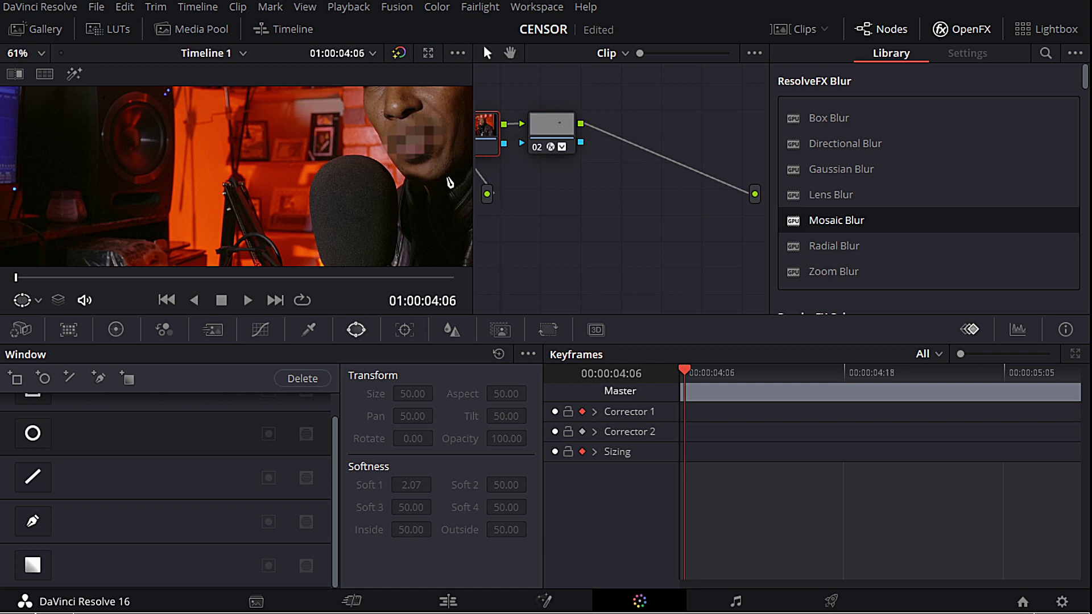
pyautogui.click(554, 135)
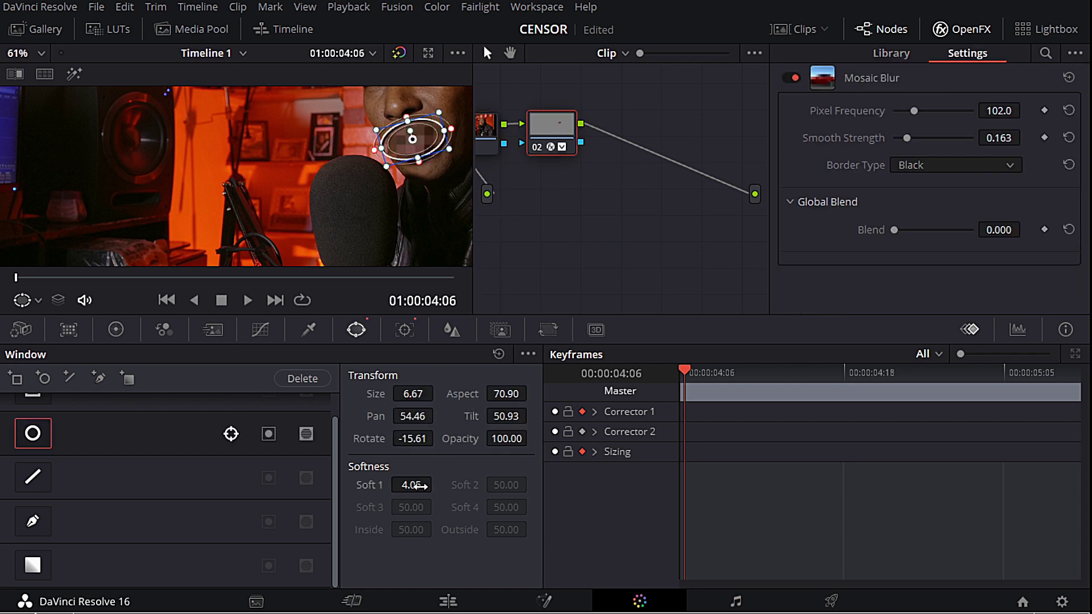
pyautogui.moveTo(405, 485); pyautogui.dragTo(520, 149)
pyautogui.click(484, 133)
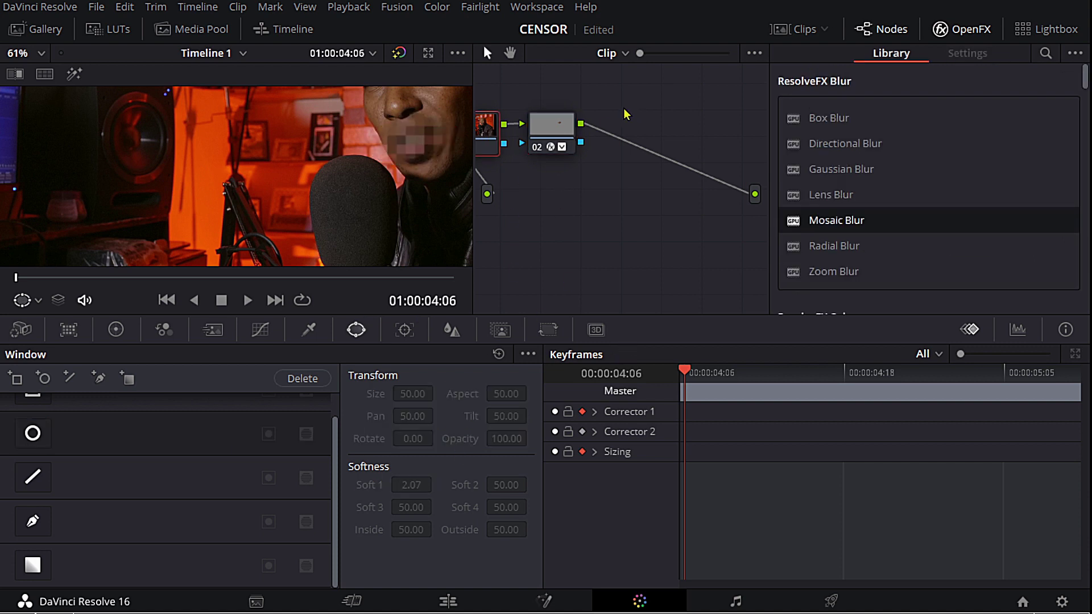
pyautogui.click(559, 135)
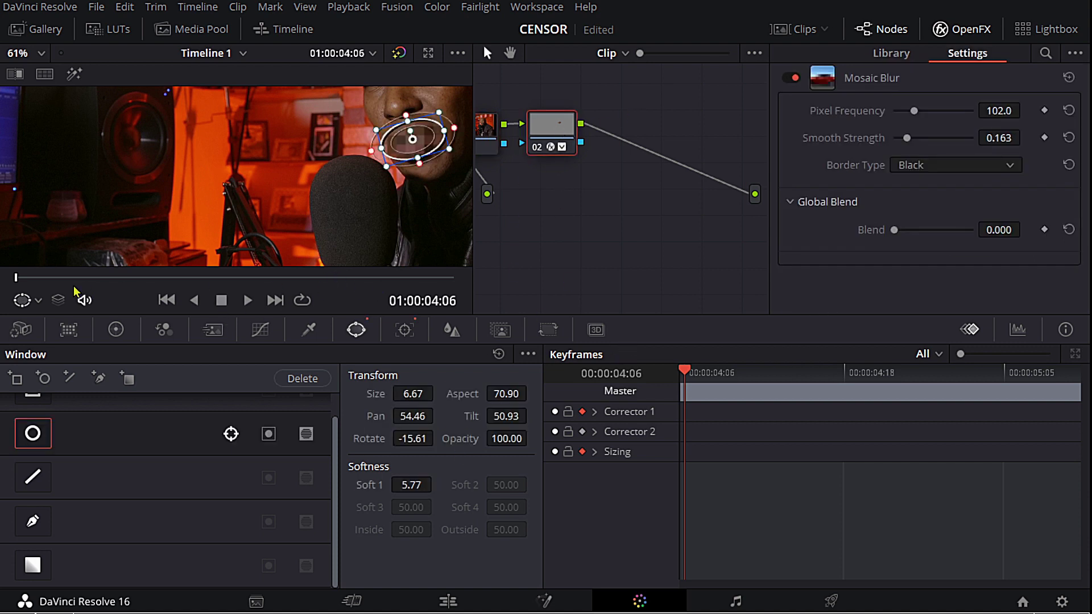
pyautogui.click(485, 134)
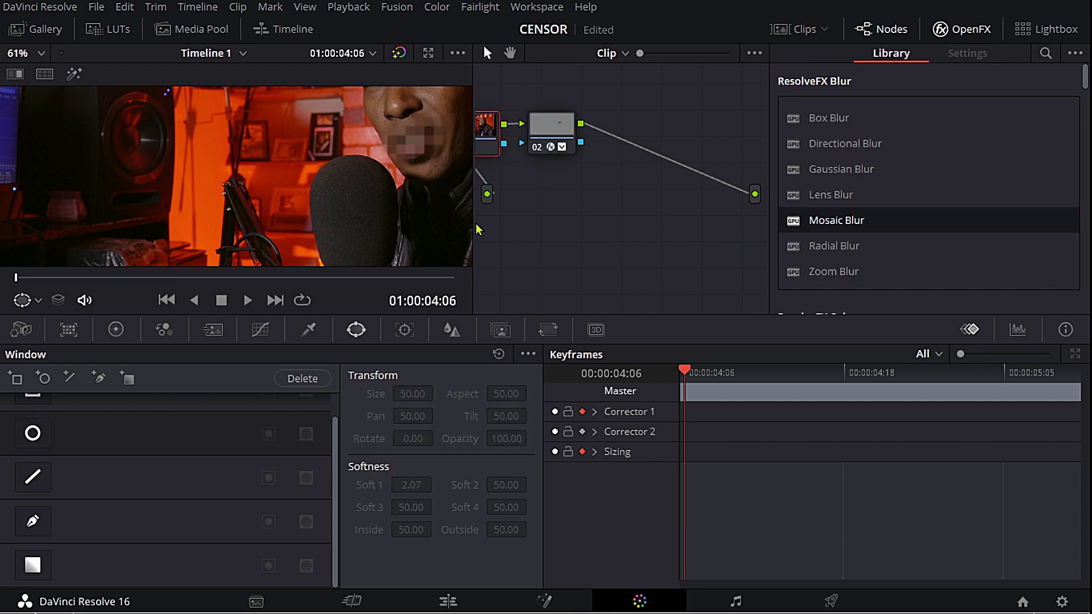
# - Play back the blurred section in the enhanced viewer, then return to the Edit page
pyautogui.hotkey('alt', 'f')
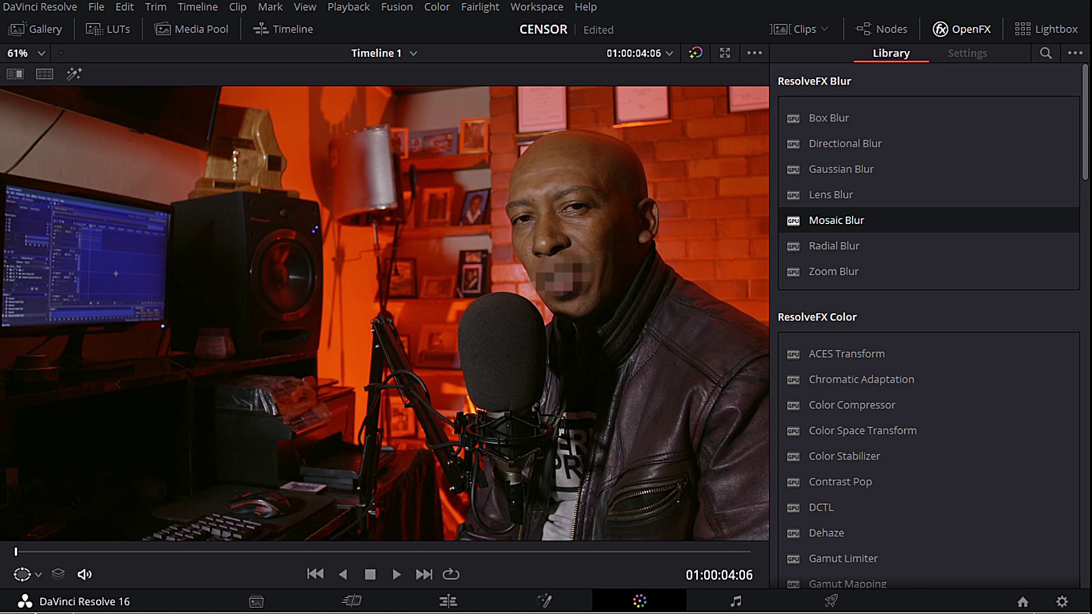
pyautogui.press('space')
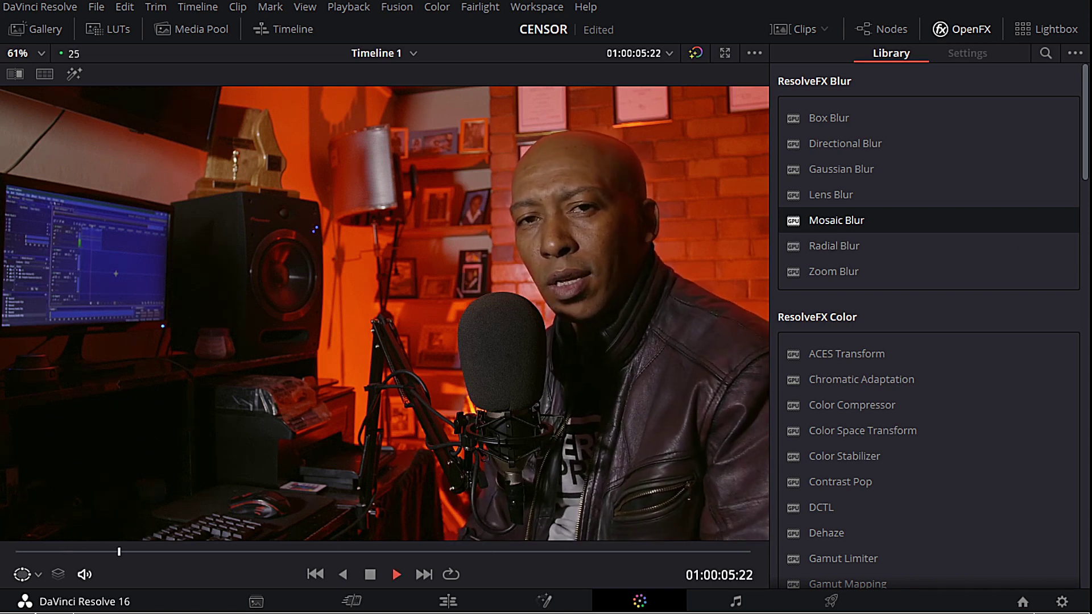
pyautogui.press('space')
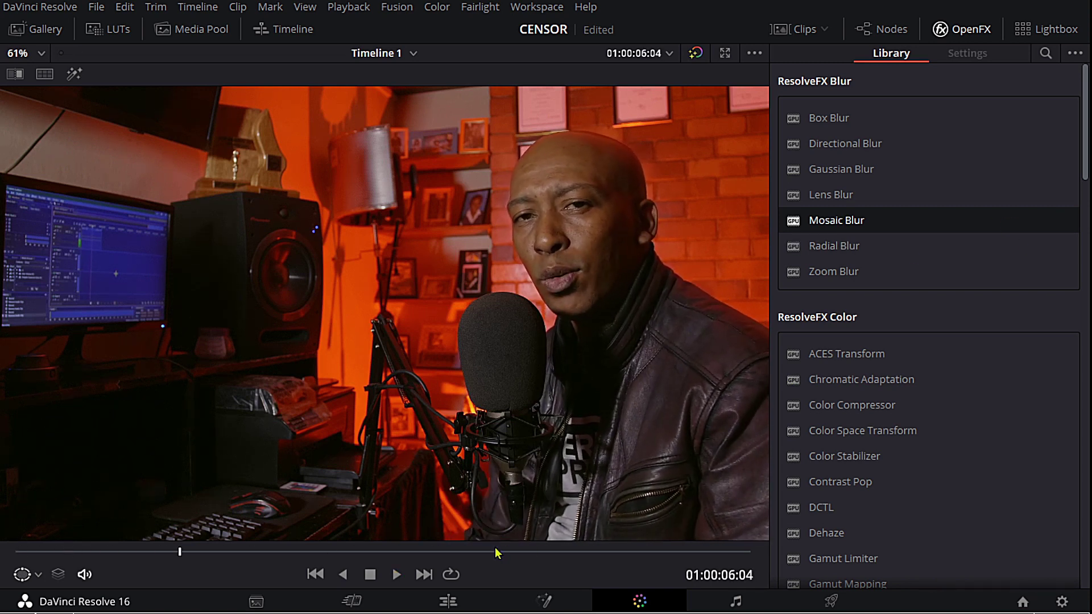
pyautogui.click(449, 600)
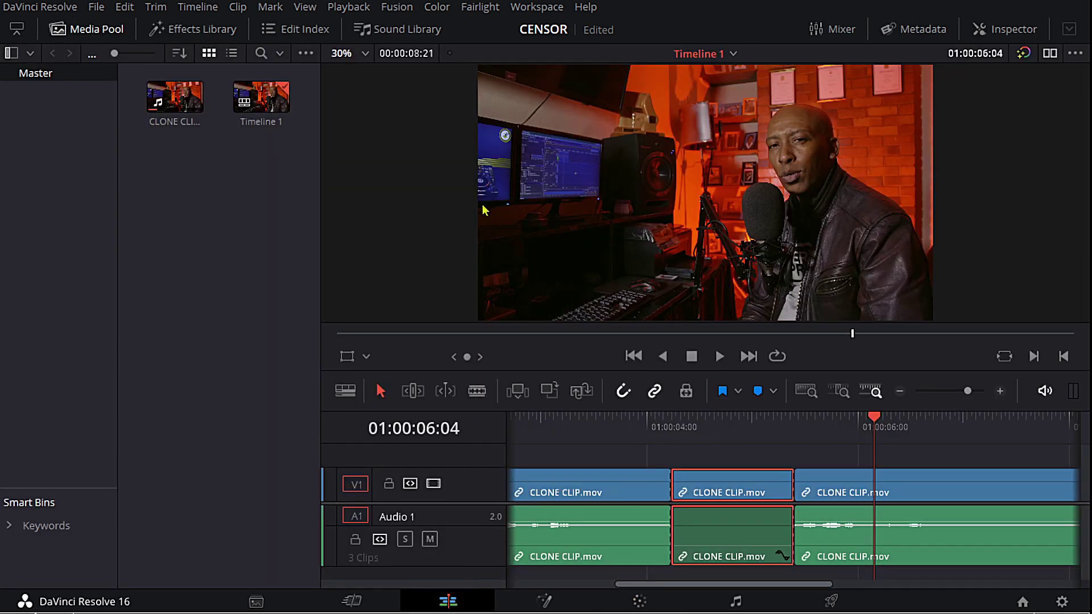
# - Scroll Timeline 1 back to its start and park the playhead at 01:00:01:02
pyautogui.moveTo(778, 556)
pyautogui.moveTo(765, 589); pyautogui.dragTo(671, 591)
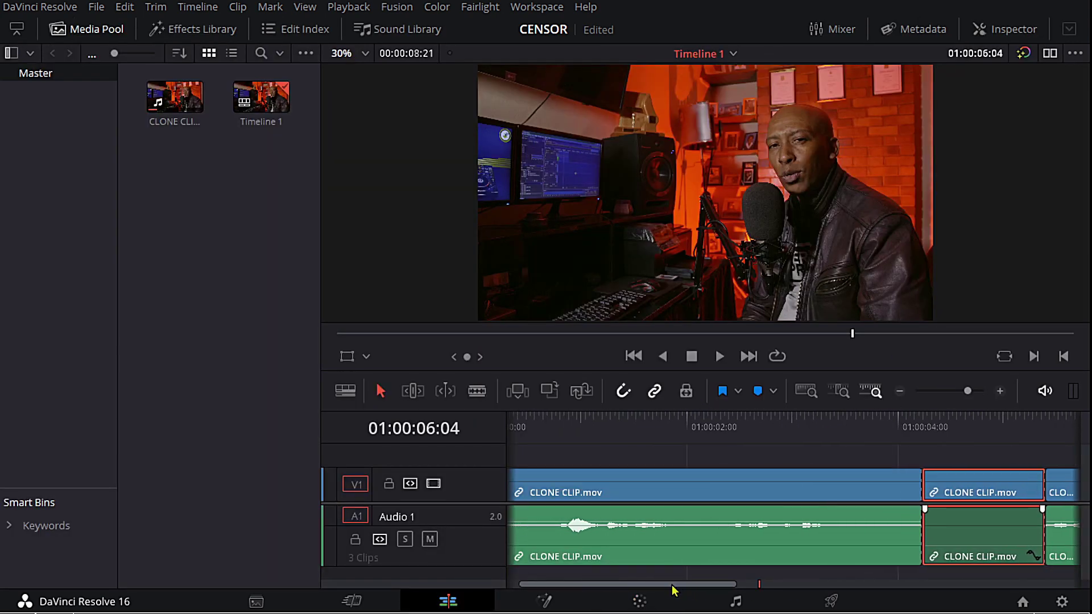
pyautogui.click(589, 432)
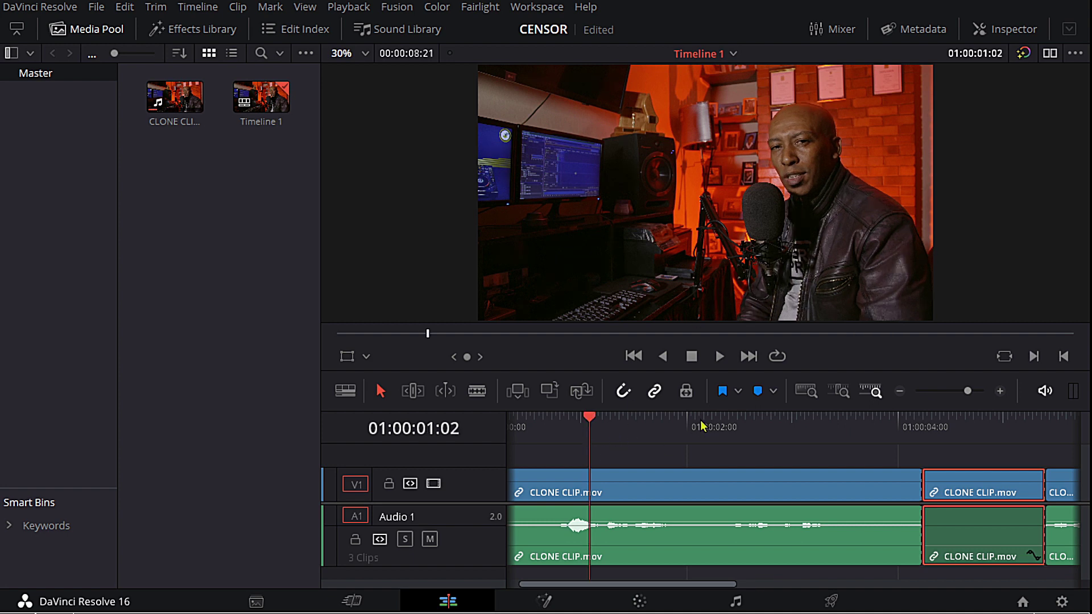